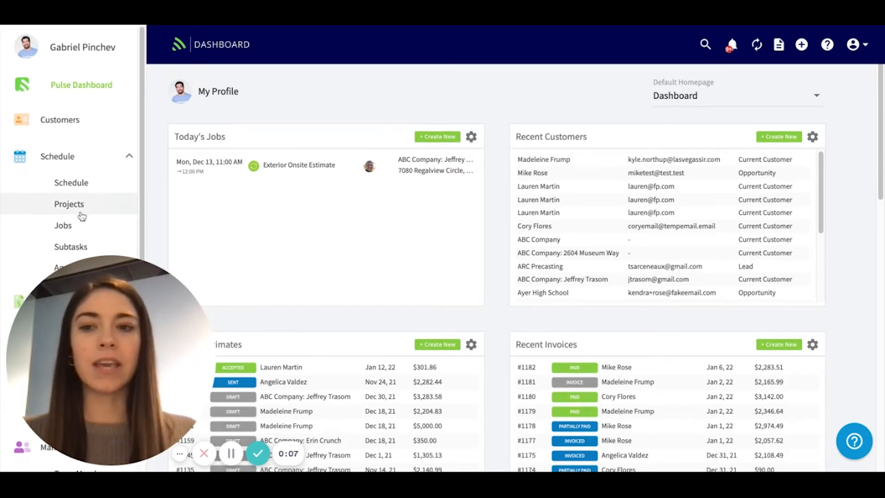
- Go to the sales estimates list and start creating a new estimate
scroll(85, 207, down, 1)
scroll(87, 200, down, 2)
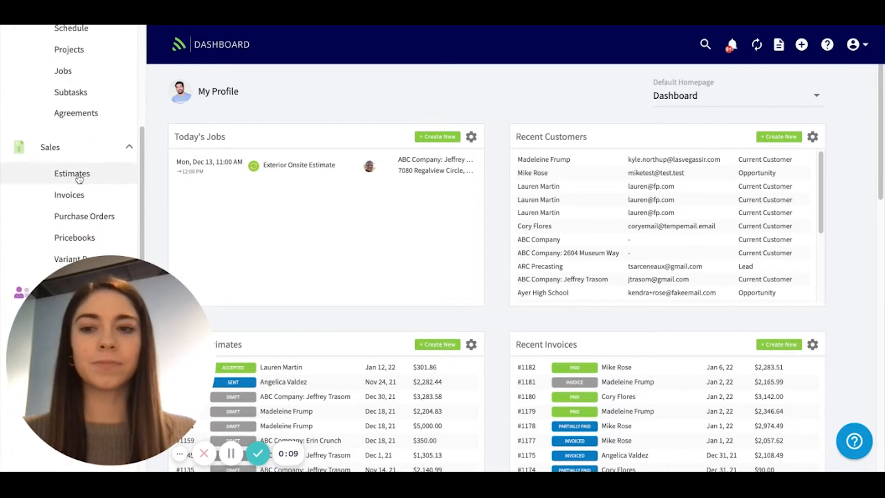
click(80, 177)
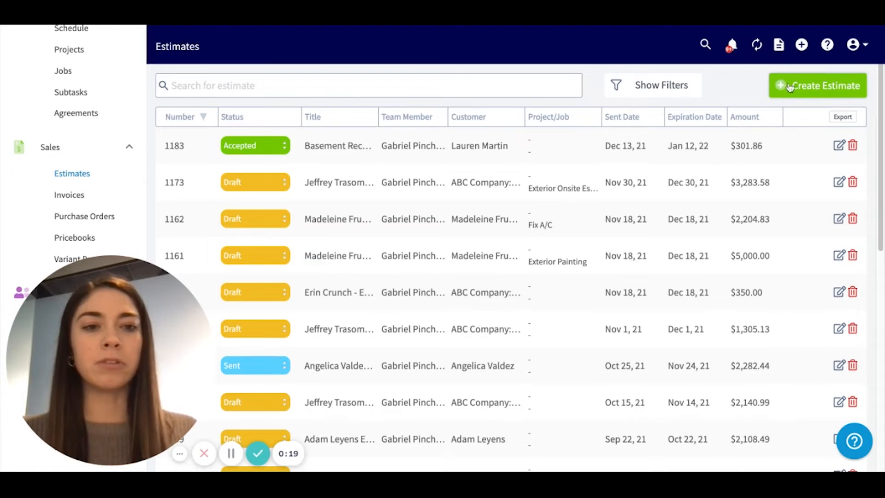
click(823, 86)
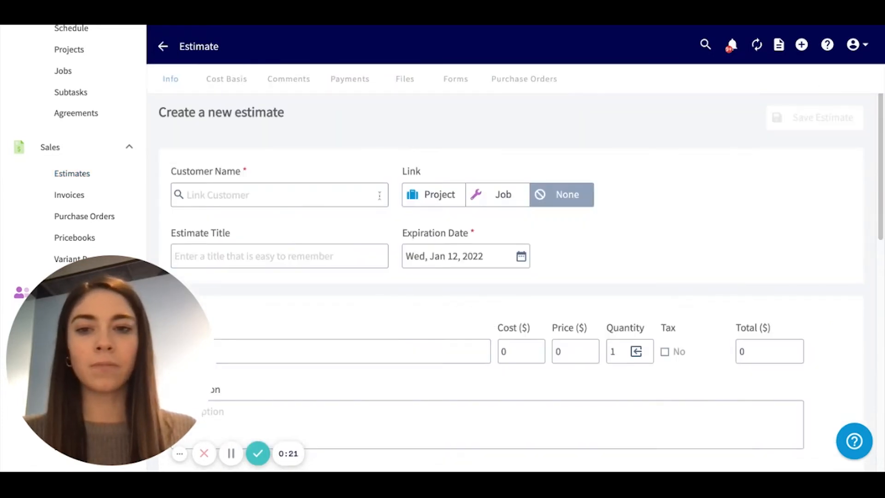
- Link the third customer in the saved customers list to the new estimate
scroll(380, 196, down, 1)
click(280, 173)
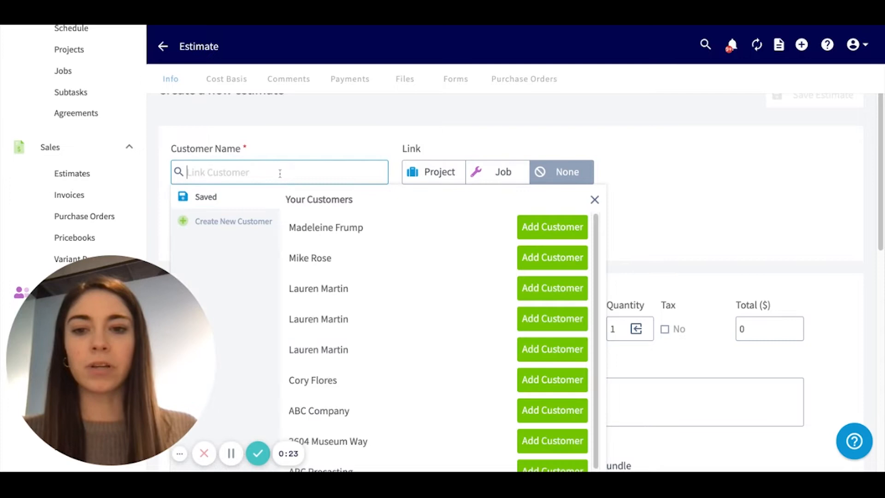
click(544, 289)
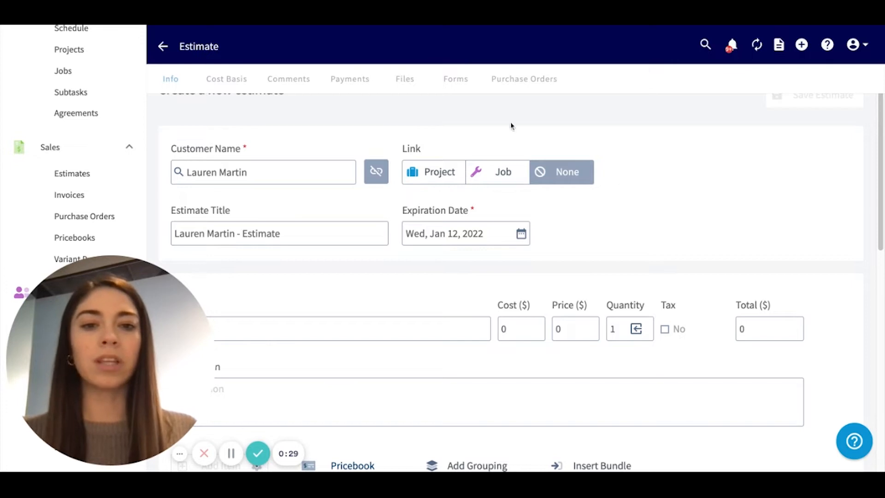
- Replace the default estimate title with "Basement Receptacle"
scroll(596, 257, down, 1)
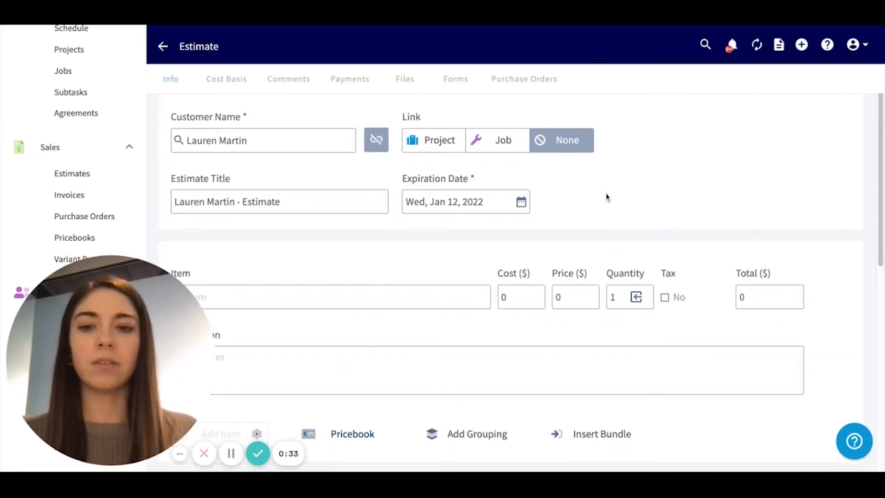
triple_click(313, 202)
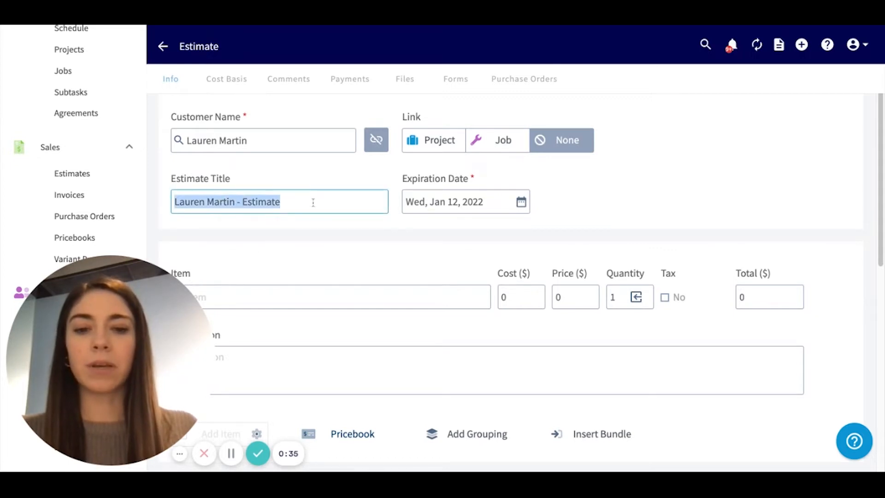
key(BackSpace)
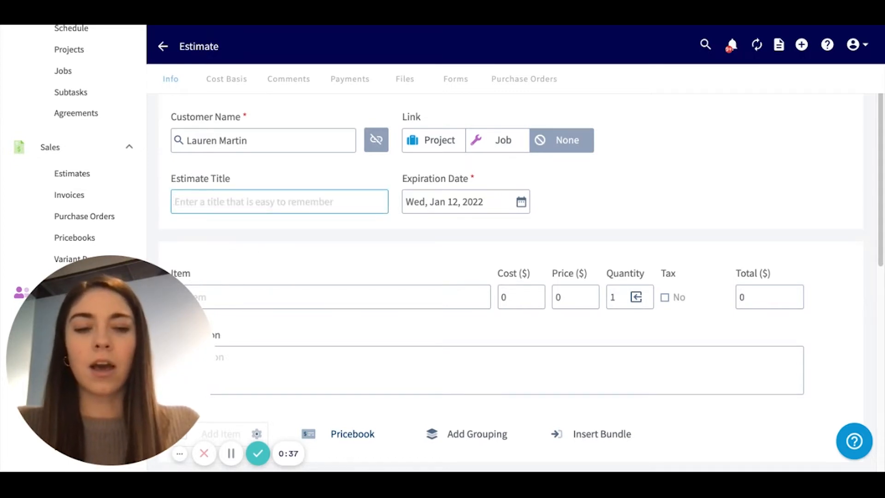
text(Basement)
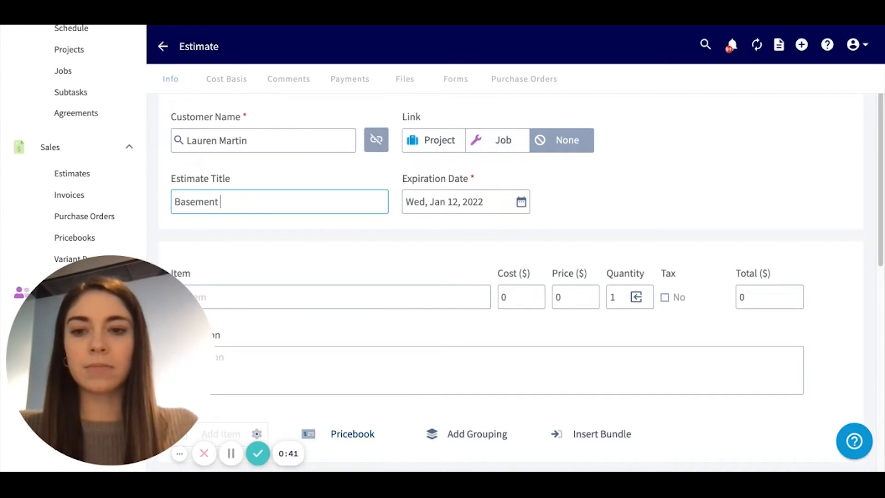
text( RE)
key(BackSpace)
key(BackSpace)
key(BackSpace)
text(eceptacle)
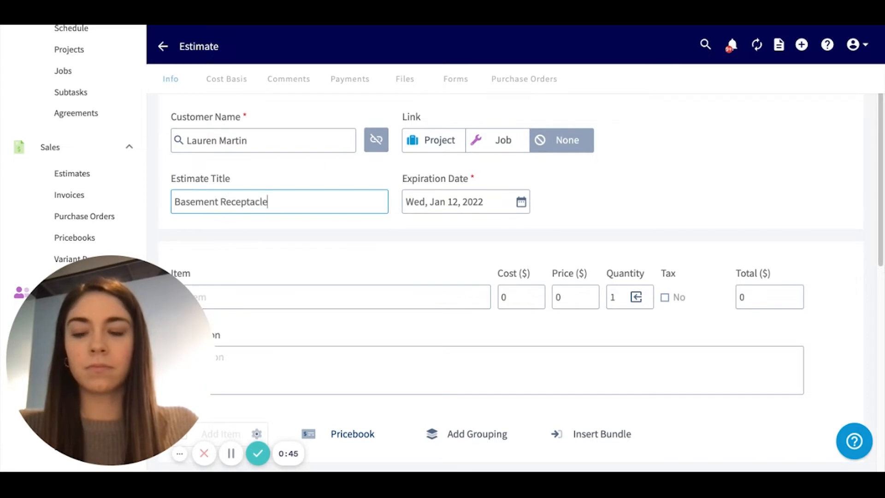
- Open the calendar for the estimate's expiration date
scroll(470, 251, down, 1)
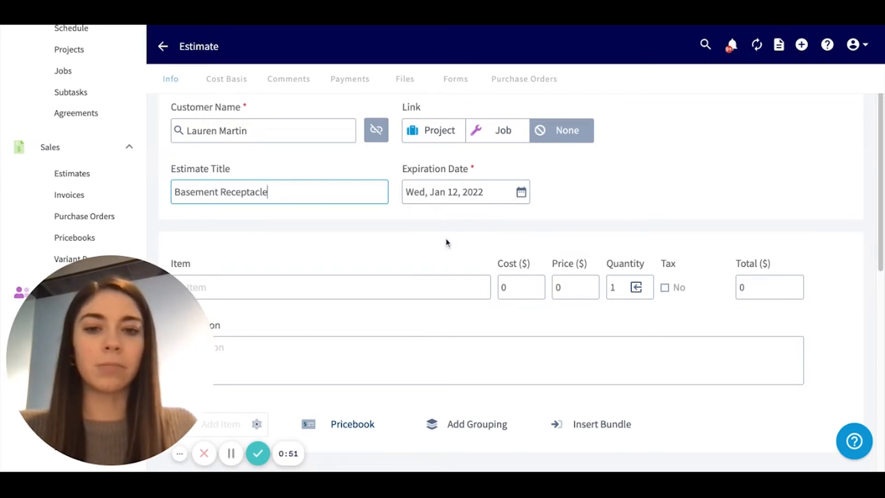
scroll(446, 241, down, 3)
click(521, 129)
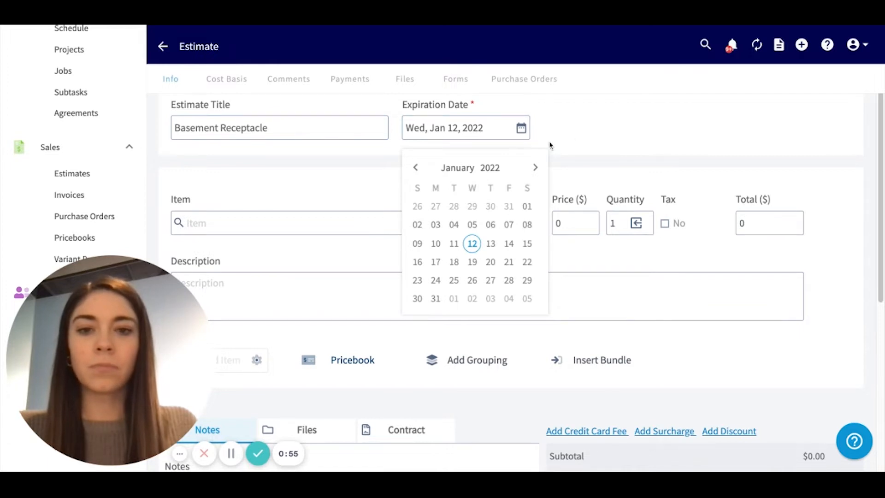
- Add the saved item "12/2 Romex Cable Per ft." to the estimate as the first line item
click(368, 214)
scroll(400, 184, down, 1)
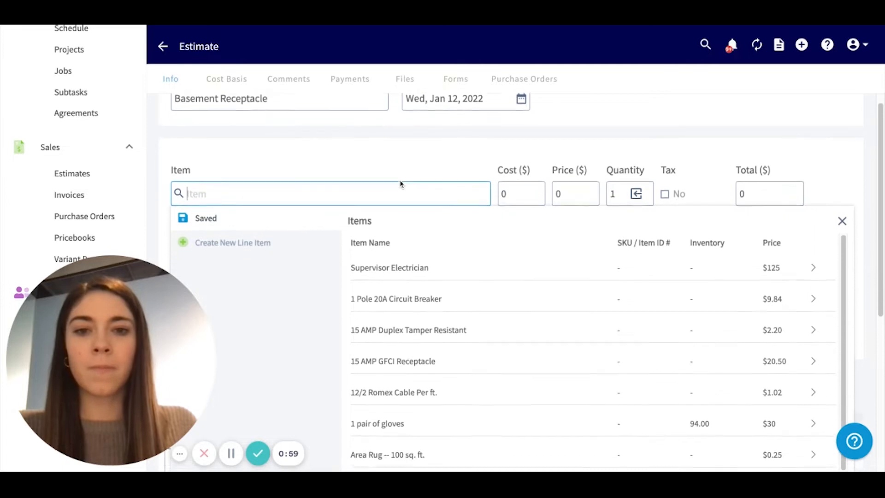
scroll(400, 184, down, 3)
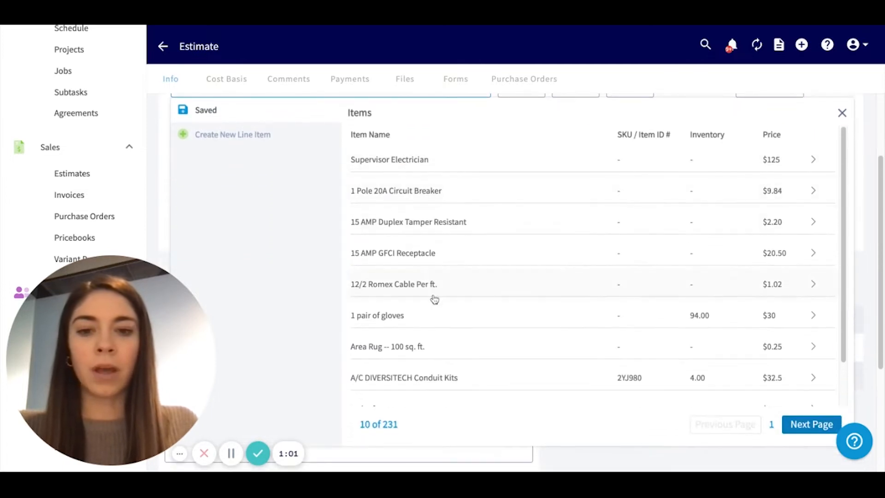
click(408, 291)
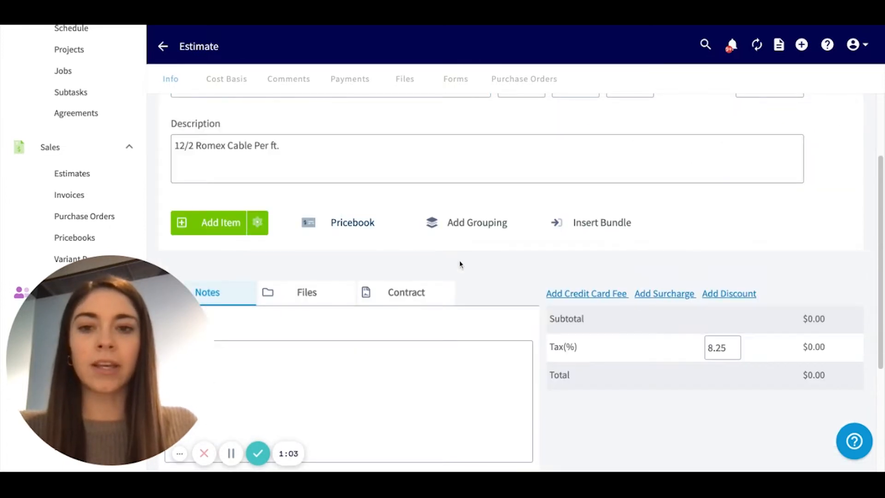
scroll(346, 247, up, 1)
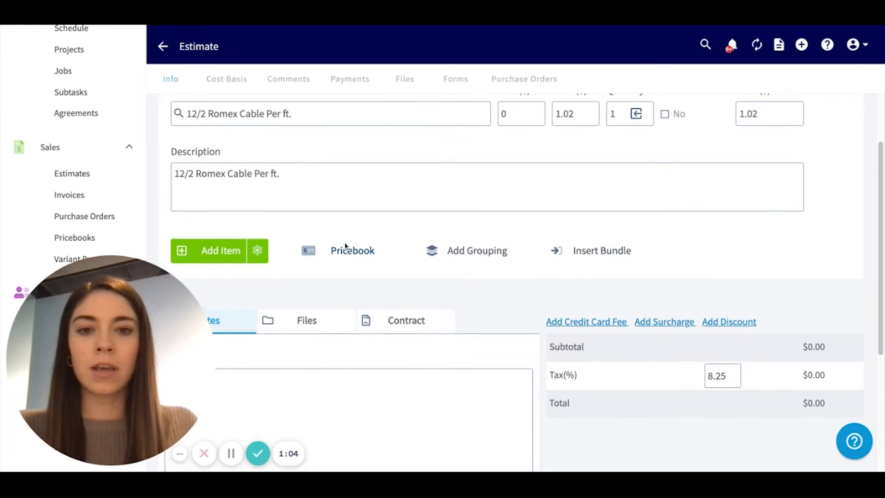
click(218, 253)
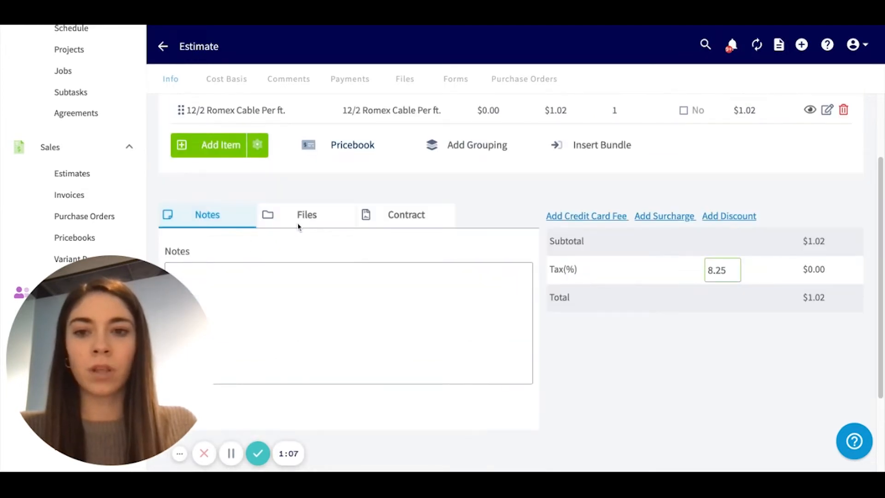
- Add the saved item "15 AMP GFCI Receptacle" to the estimate as a second line item
scroll(299, 226, up, 2)
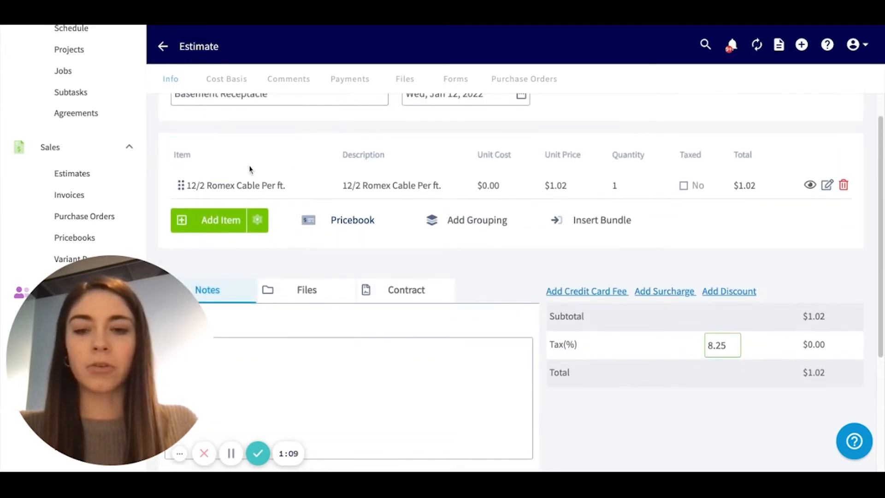
scroll(300, 184, down, 1)
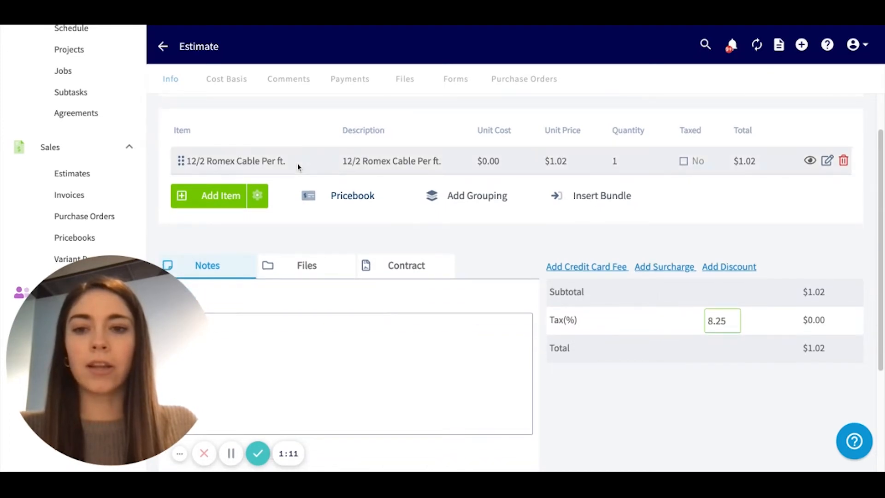
click(222, 197)
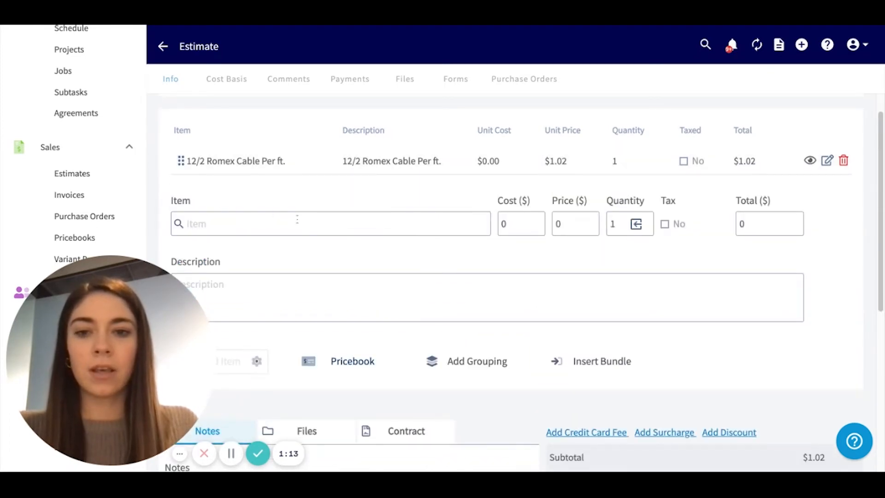
click(311, 218)
scroll(412, 221, down, 4)
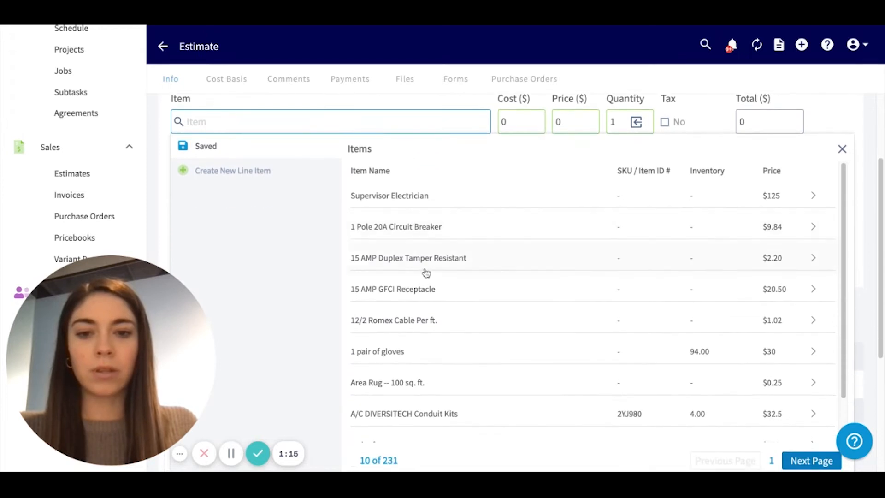
click(423, 294)
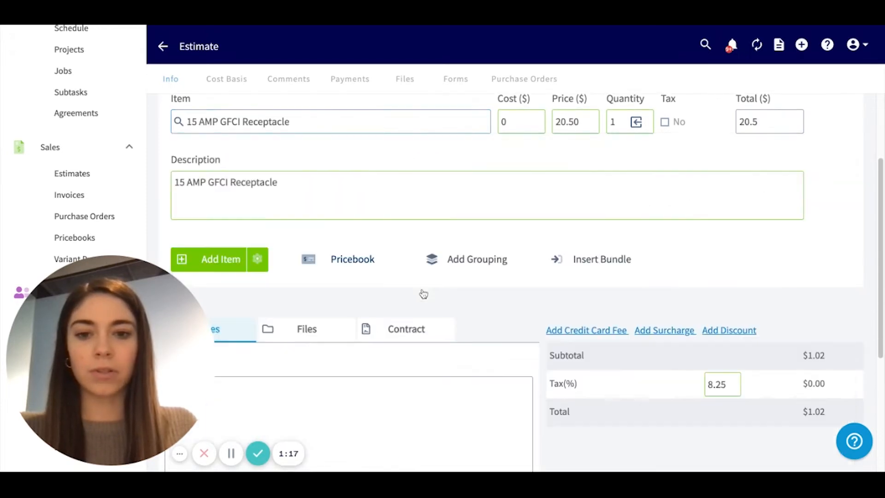
scroll(212, 261, down, 3)
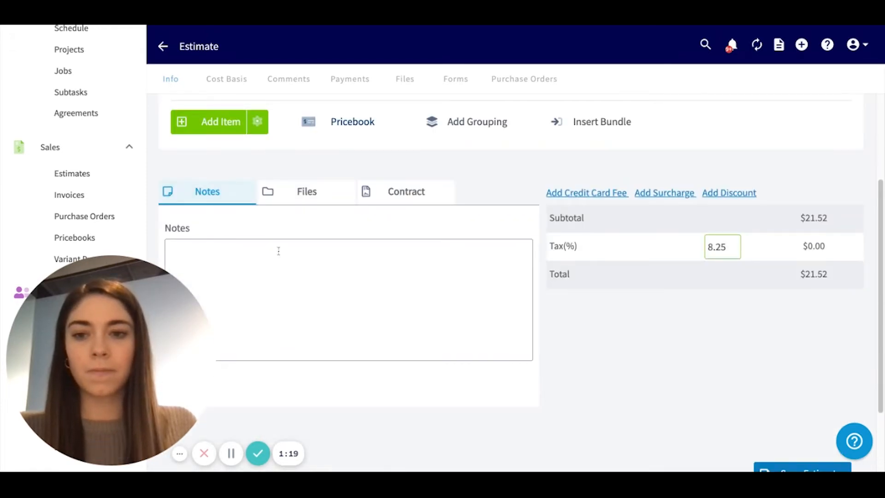
- Search the saved items for "amp" and add "15 AMP Duplex Tamper Resistant" as a third line item
scroll(276, 250, up, 3)
click(222, 238)
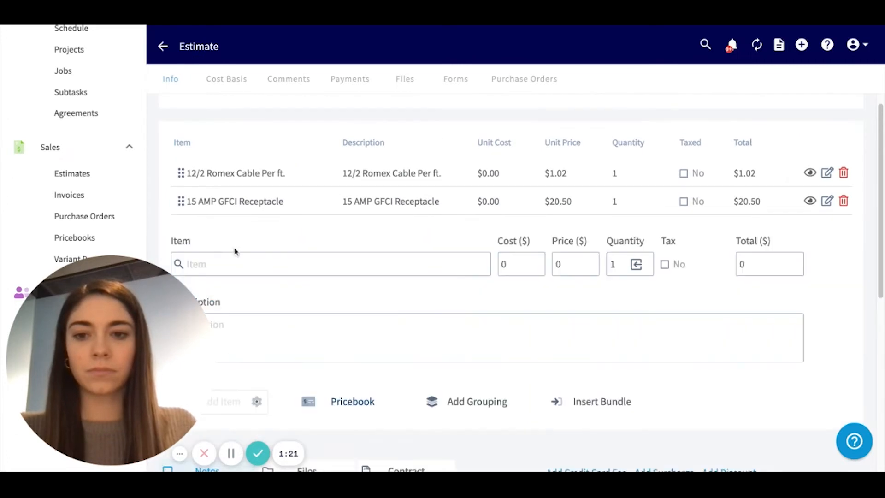
click(269, 271)
scroll(369, 269, down, 2)
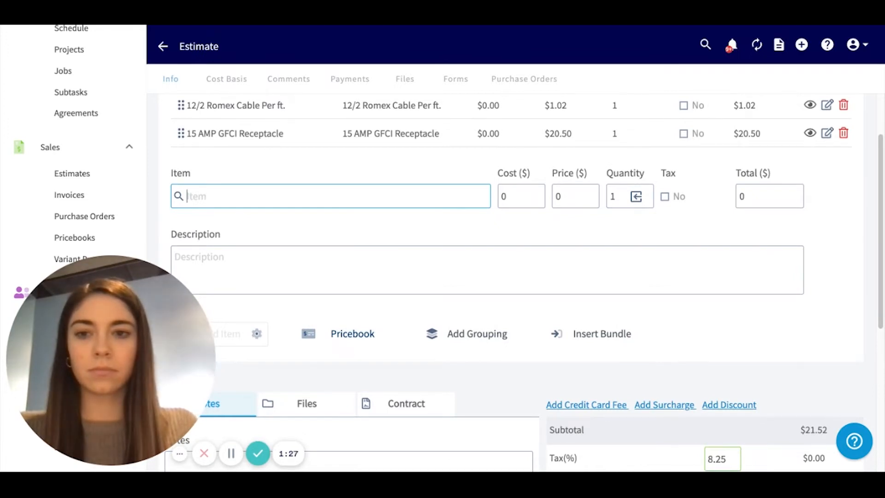
text(amp)
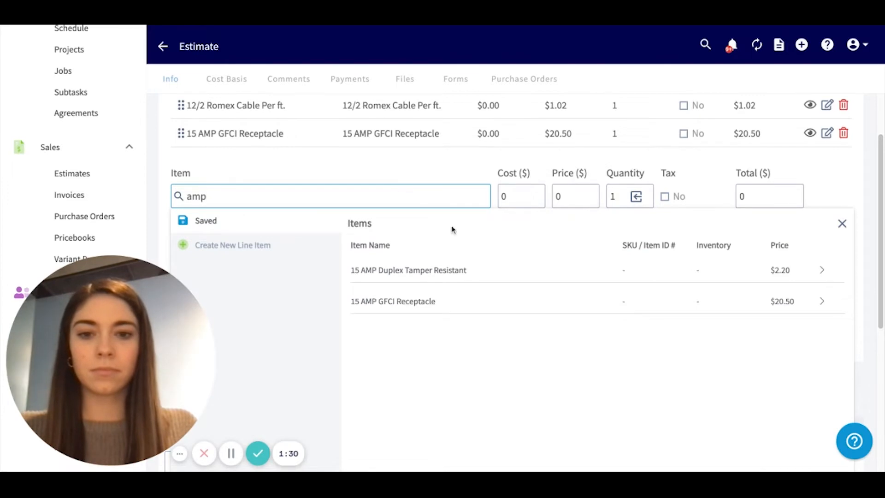
click(429, 270)
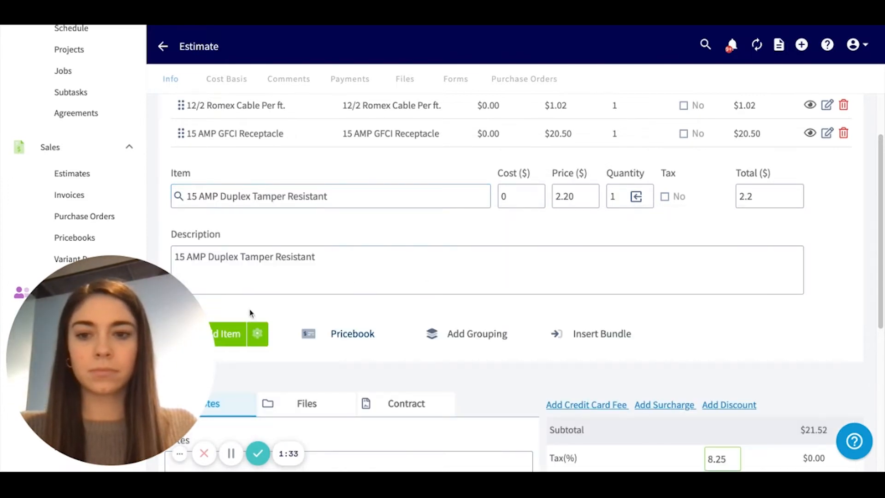
click(232, 331)
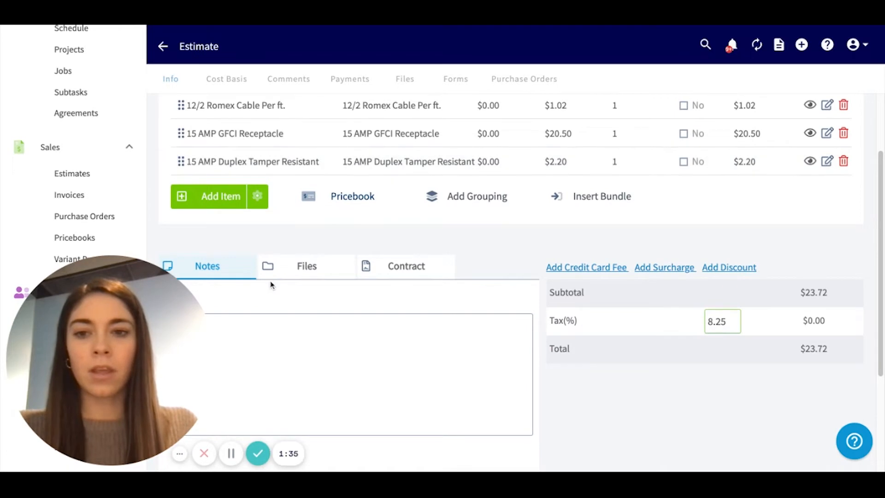
- Start a fourth line item and fill it with the saved item "Supervisor Electrician"
scroll(256, 270, up, 1)
click(217, 240)
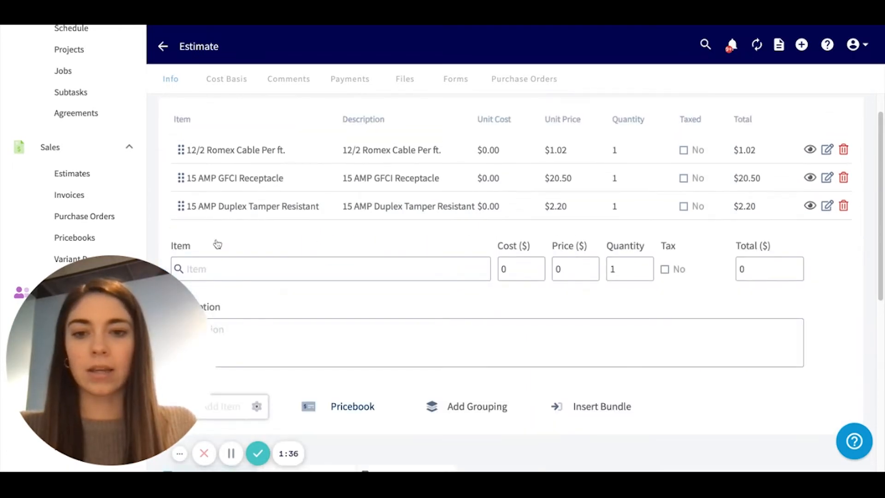
click(243, 268)
click(389, 343)
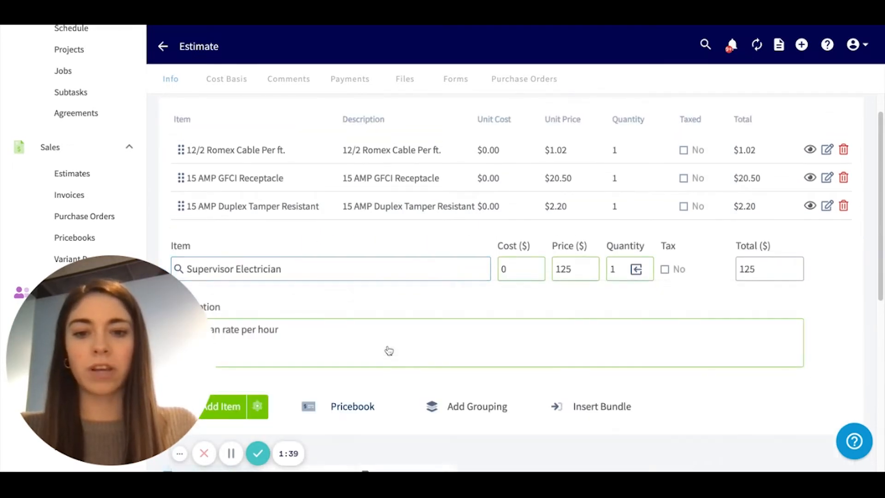
- Set the quantity of the Supervisor Electrician item to 2
scroll(549, 292, down, 1)
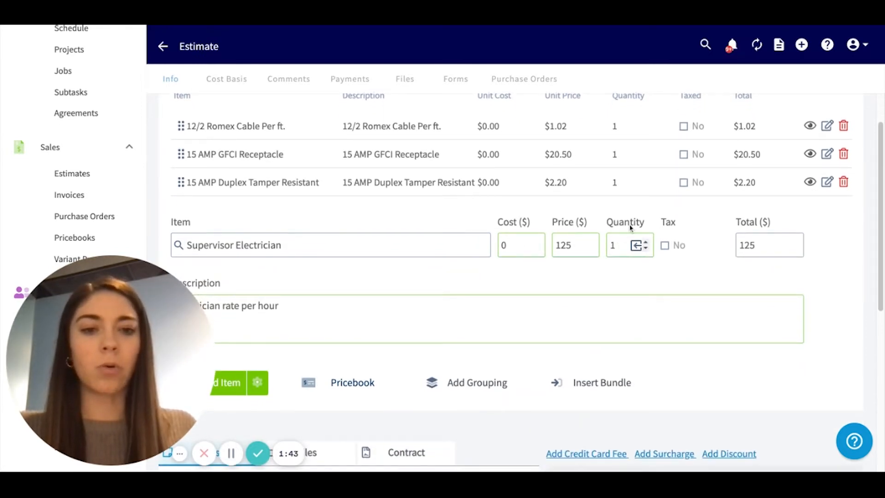
scroll(555, 249, down, 1)
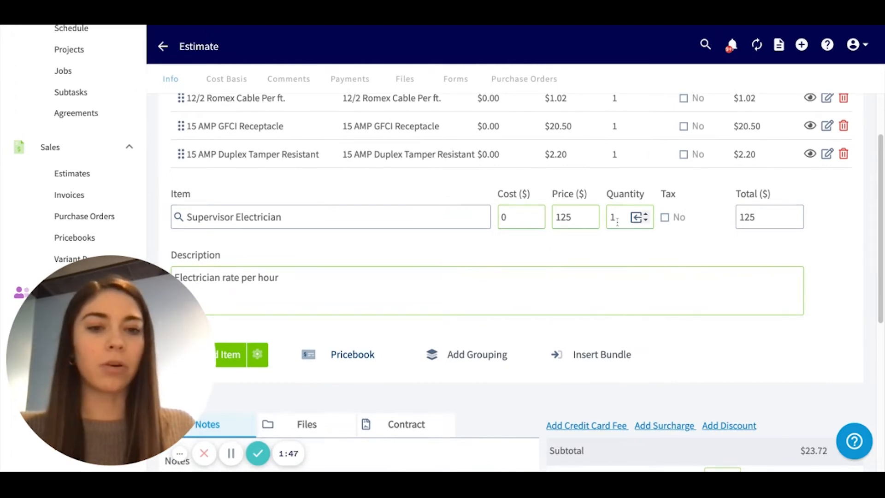
key(BackSpace)
text(2)
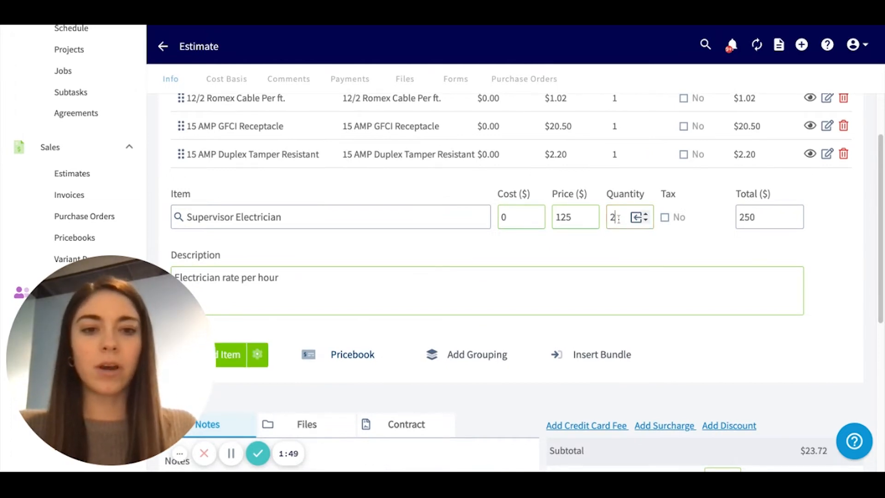
click(592, 254)
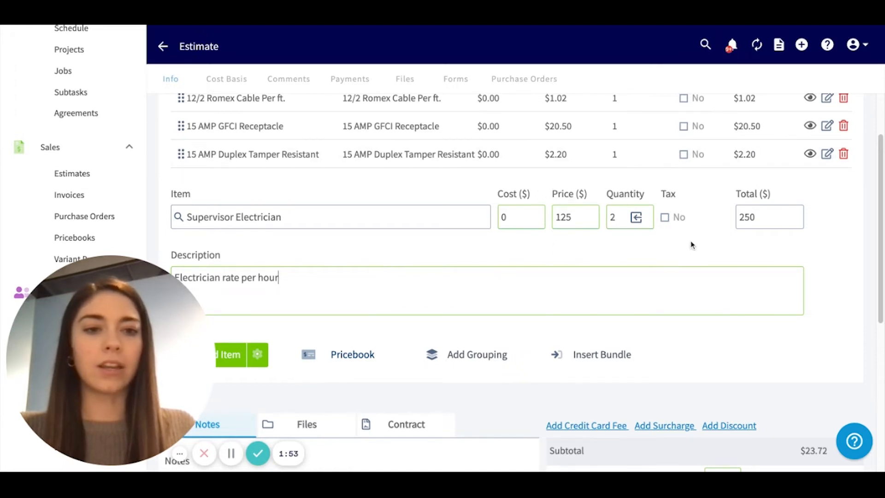
scroll(681, 249, down, 2)
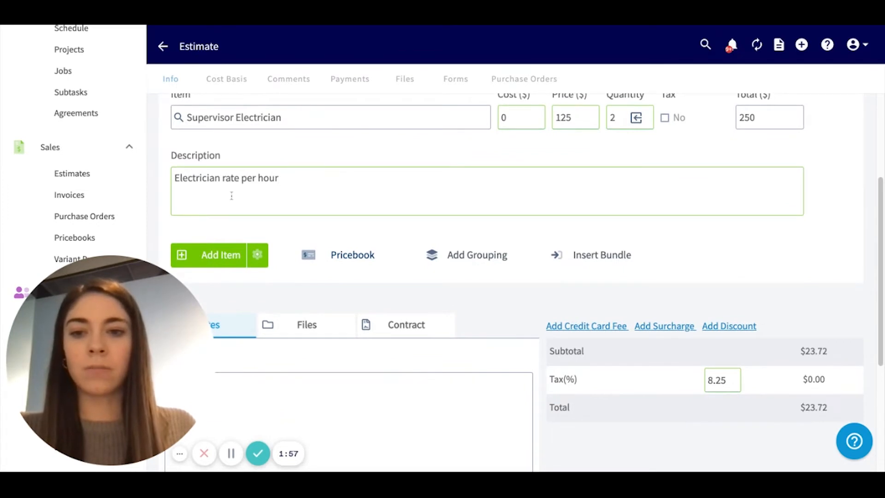
- Commit the Supervisor Electrician line item and enter "Test notes" in the estimate's notes
click(209, 255)
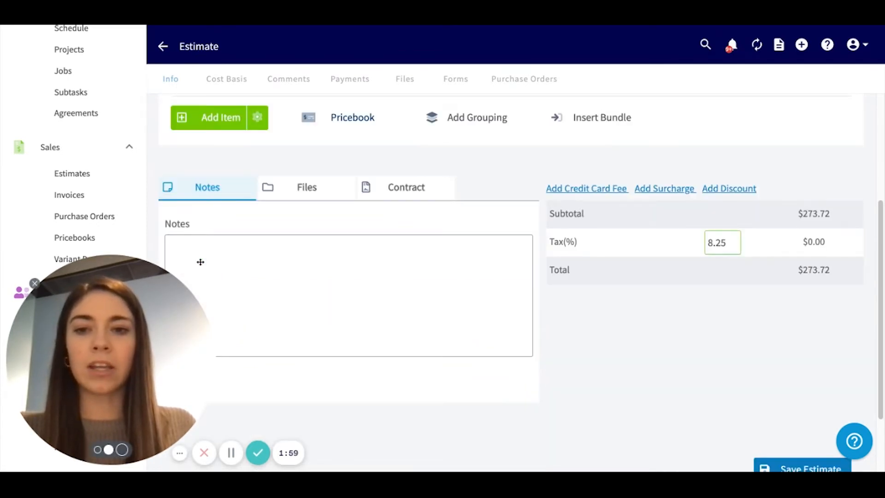
scroll(514, 299, up, 1)
scroll(515, 299, down, 2)
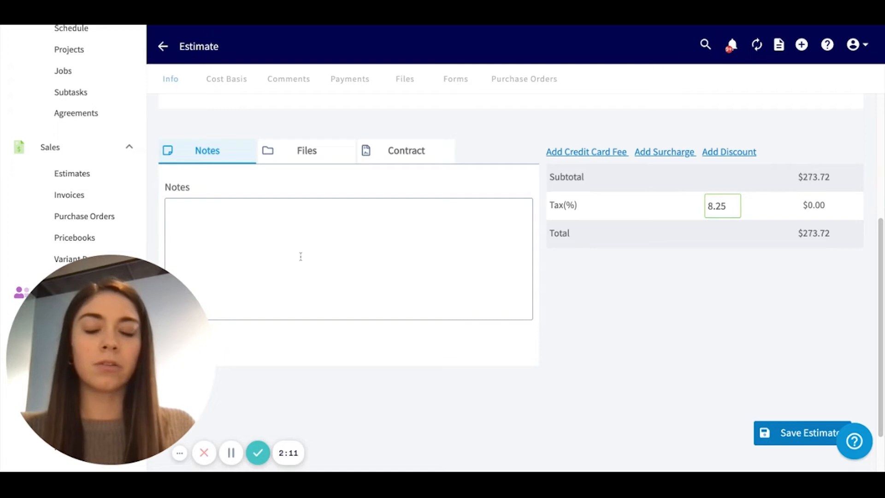
click(169, 210)
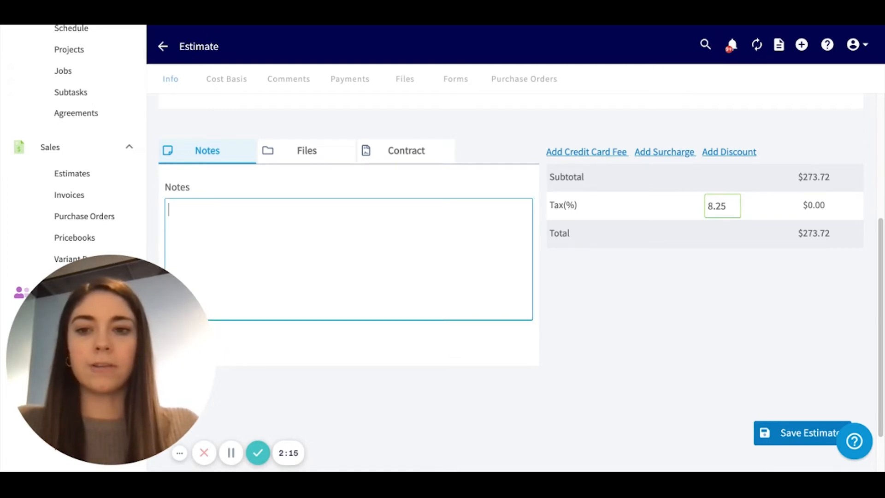
text(Test notes)
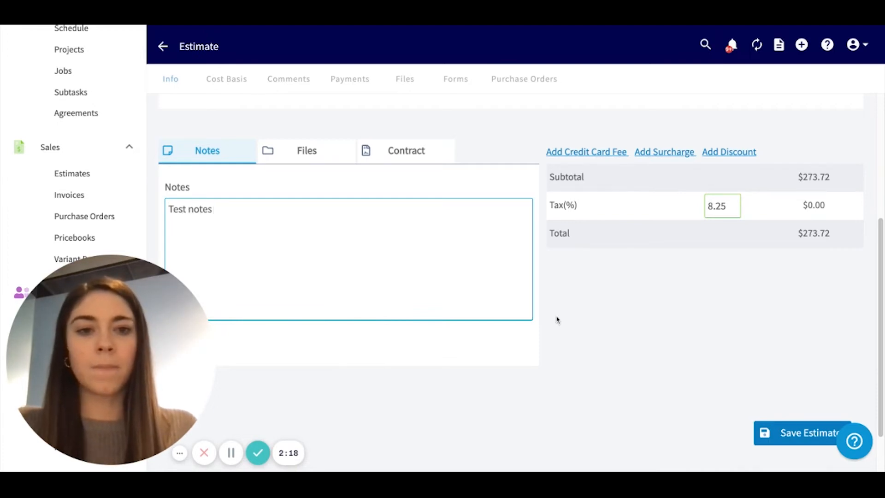
- Check the estimate's file upload area and attach the "Work Authorization" contract to the estimate
scroll(557, 320, down, 1)
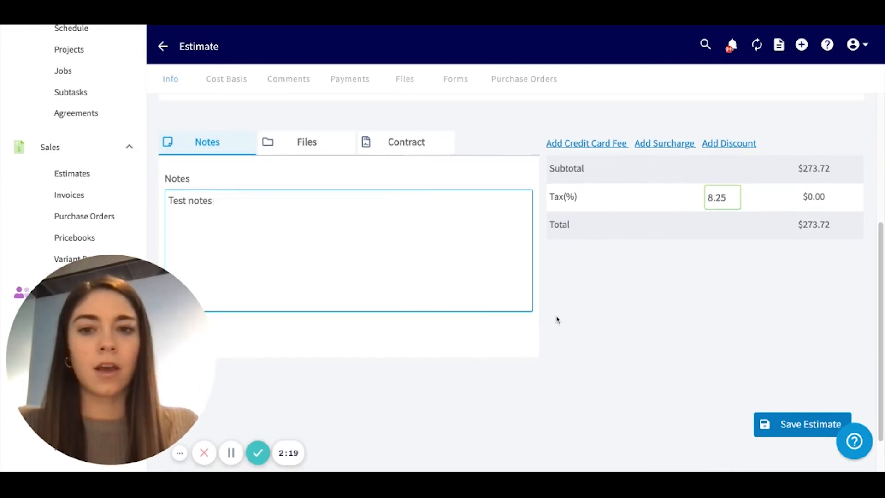
click(300, 144)
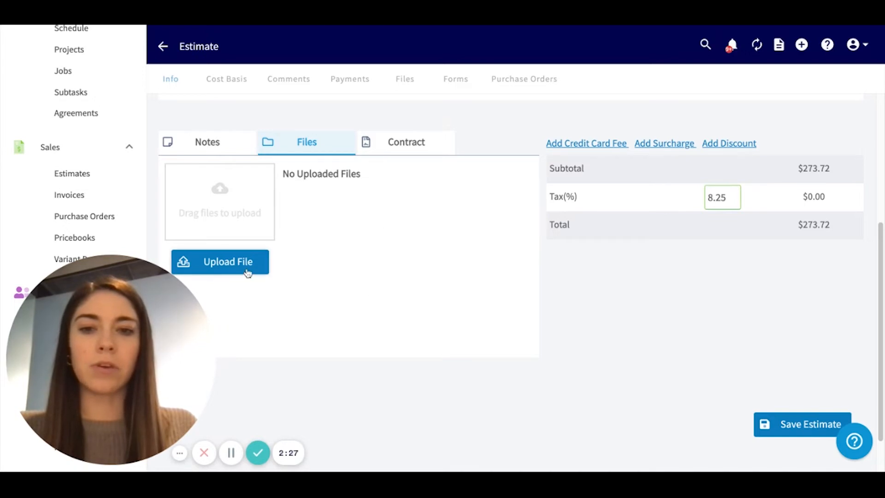
click(404, 144)
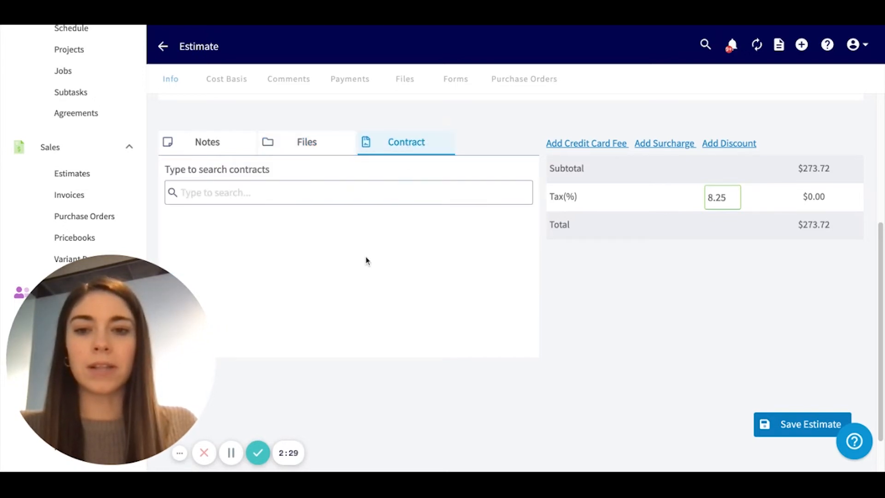
scroll(367, 257, down, 1)
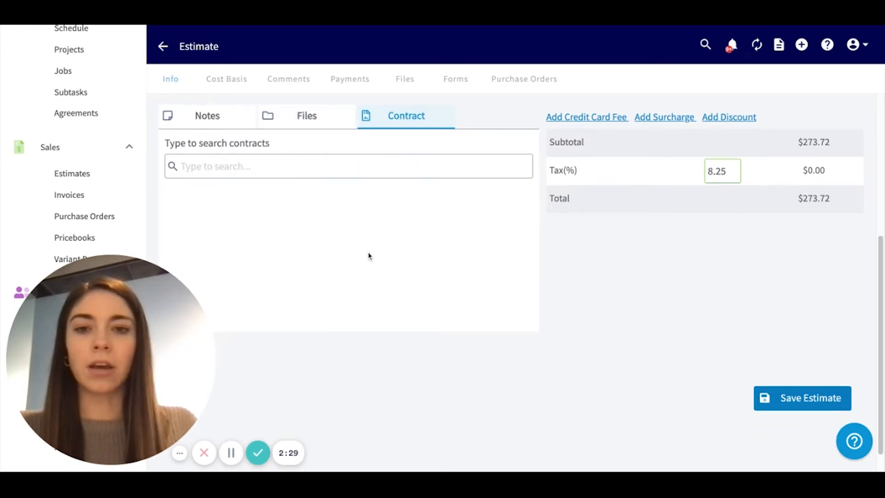
click(441, 166)
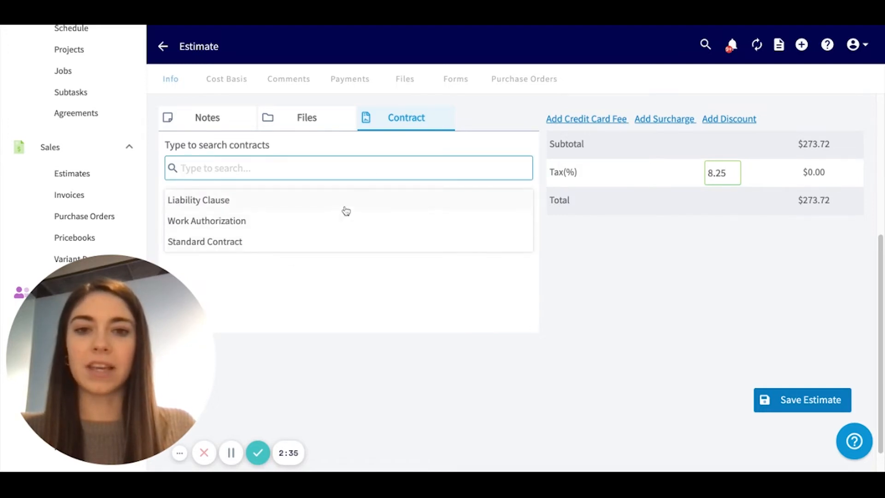
click(203, 222)
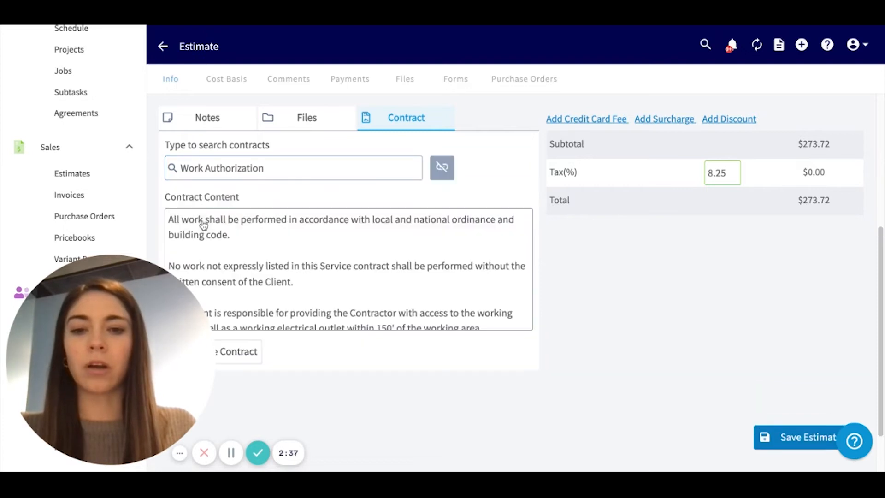
scroll(358, 233, down, 2)
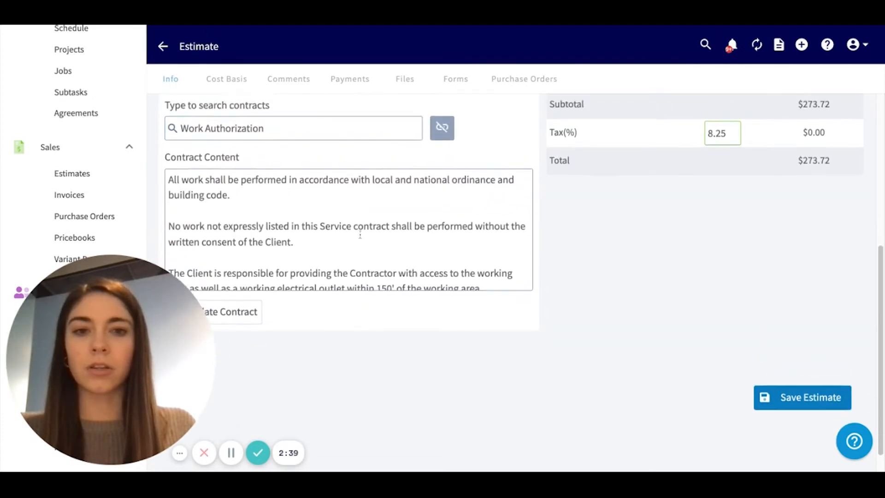
- Review the new estimate's charges, tax and line items, and save the estimate
scroll(360, 234, up, 3)
scroll(360, 234, up, 1)
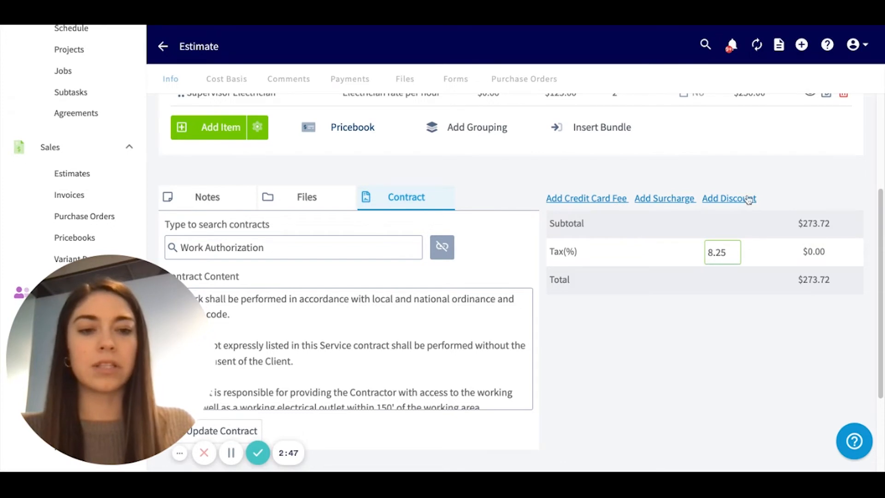
scroll(679, 311, down, 1)
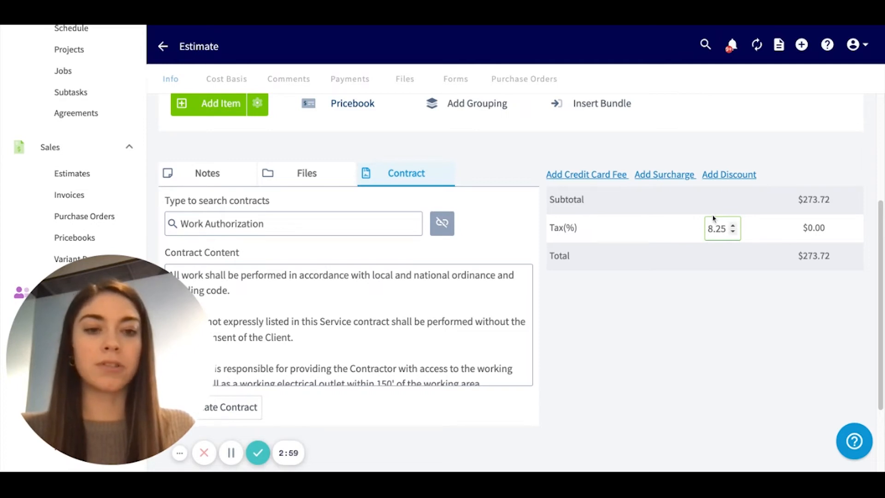
scroll(622, 288, up, 8)
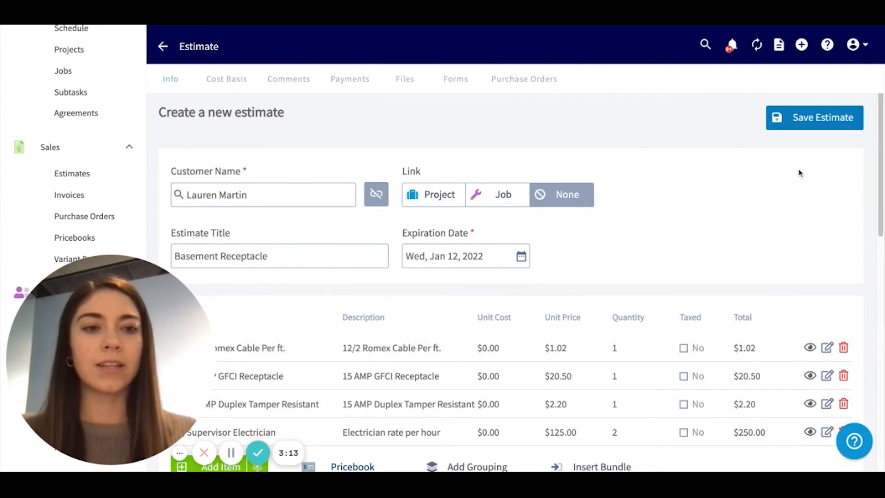
click(807, 124)
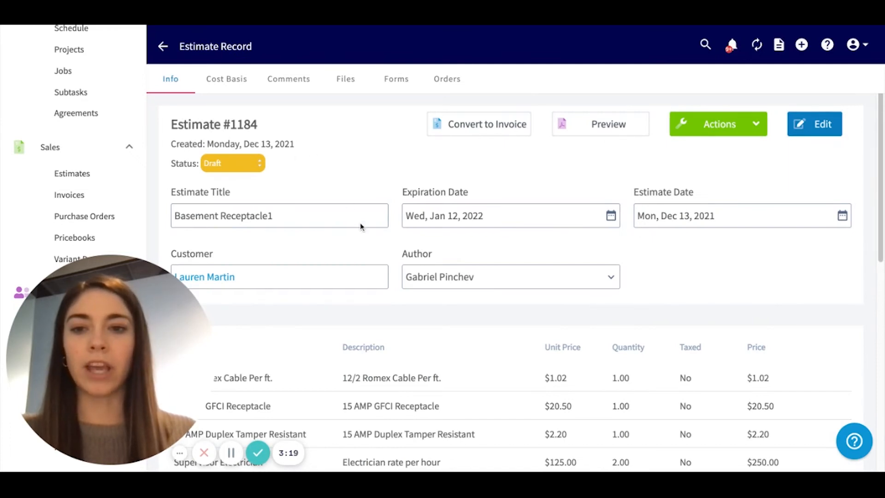
- Look over the saved estimate's details and line items and open its customer preview
scroll(362, 233, down, 1)
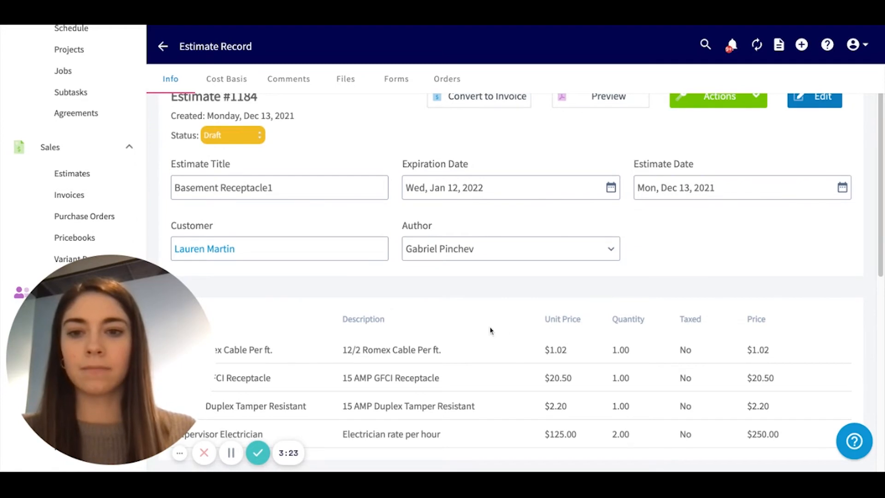
scroll(526, 336, down, 5)
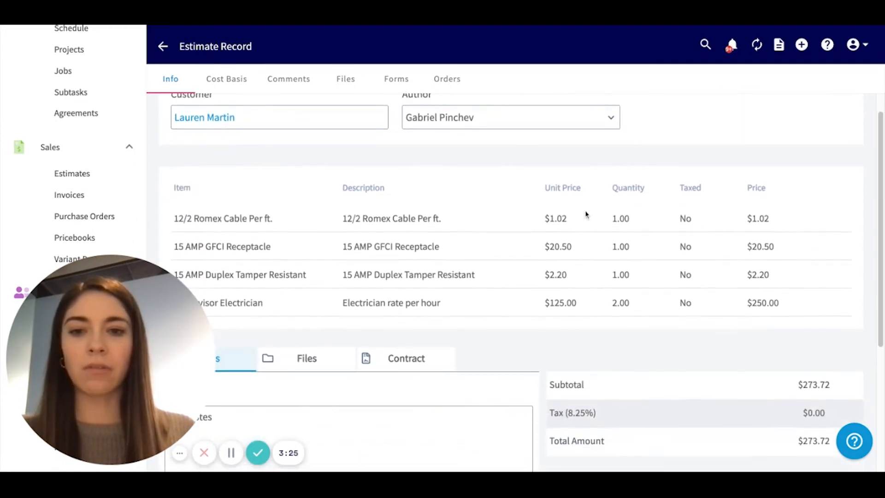
scroll(668, 306, up, 4)
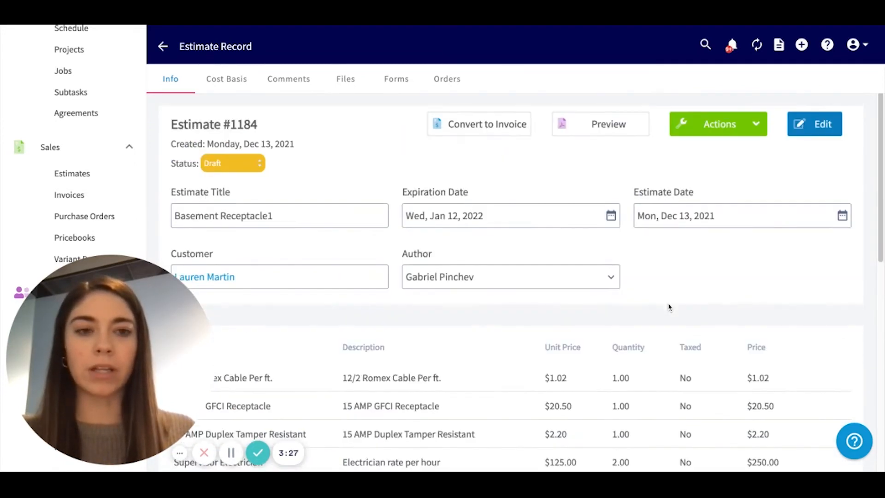
click(619, 129)
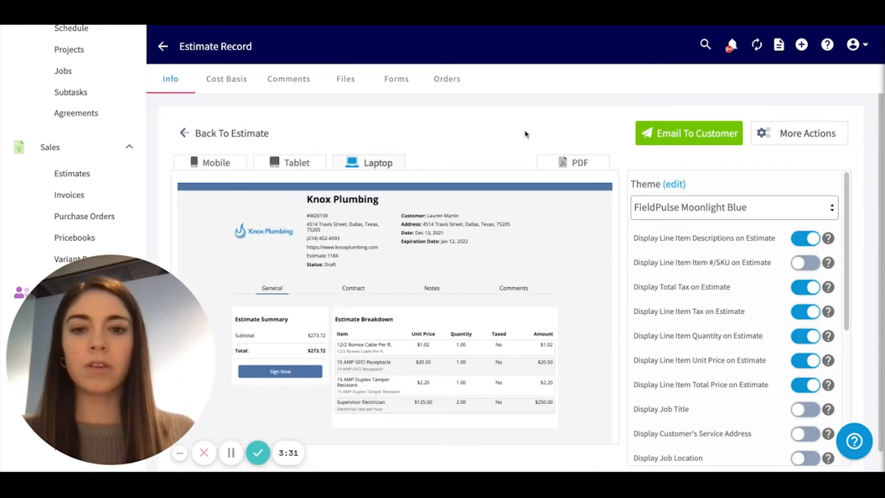
- Hide the line item descriptions on the estimate and turn on the display of the job location
scroll(524, 134, down, 1)
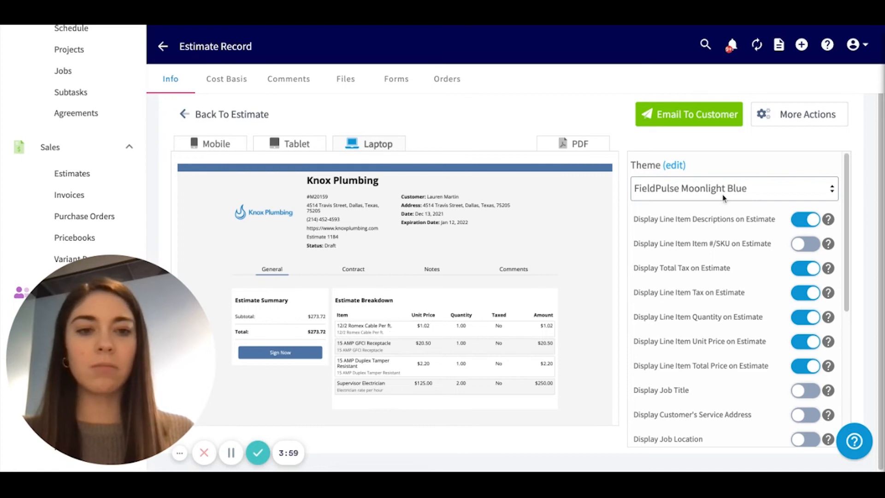
click(813, 220)
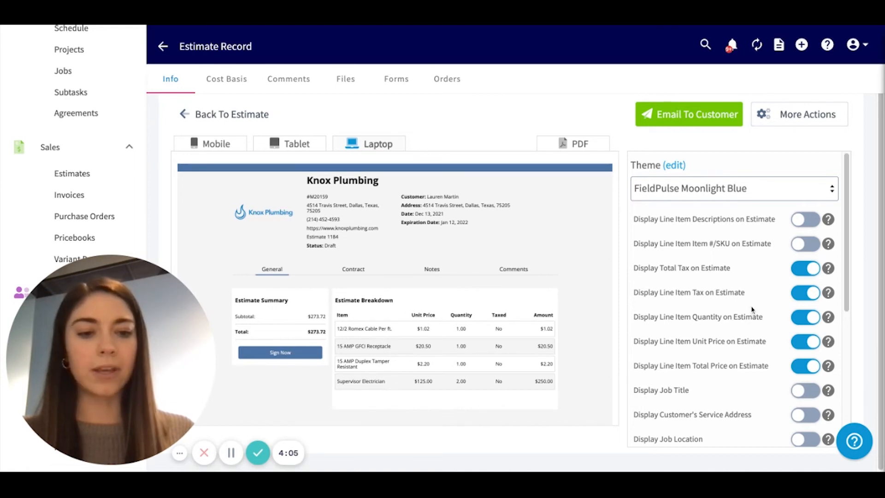
scroll(724, 349, down, 3)
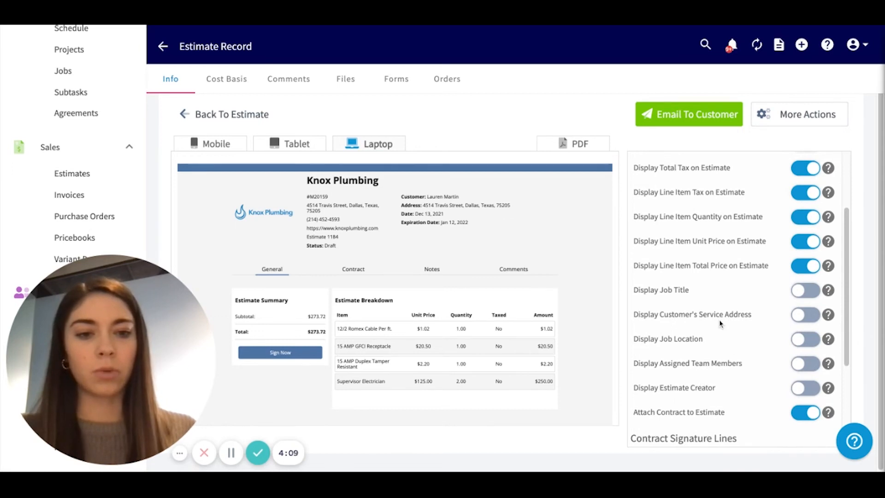
scroll(719, 322, up, 1)
scroll(720, 323, up, 1)
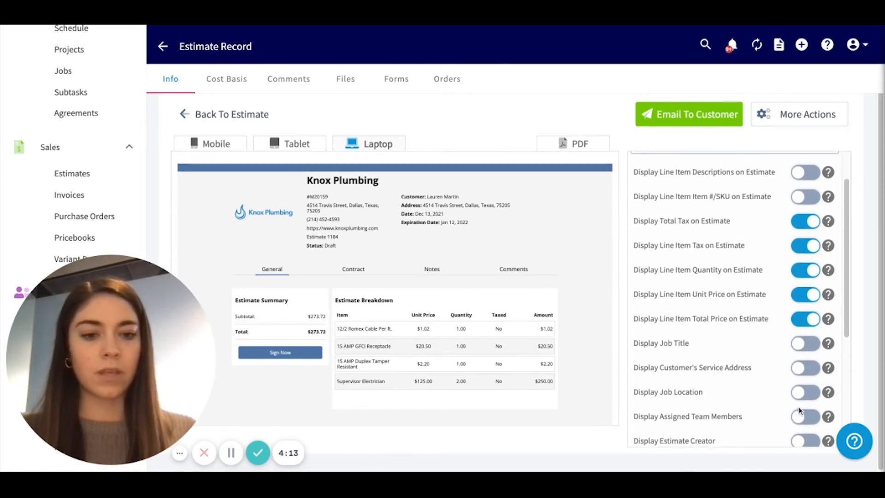
click(806, 394)
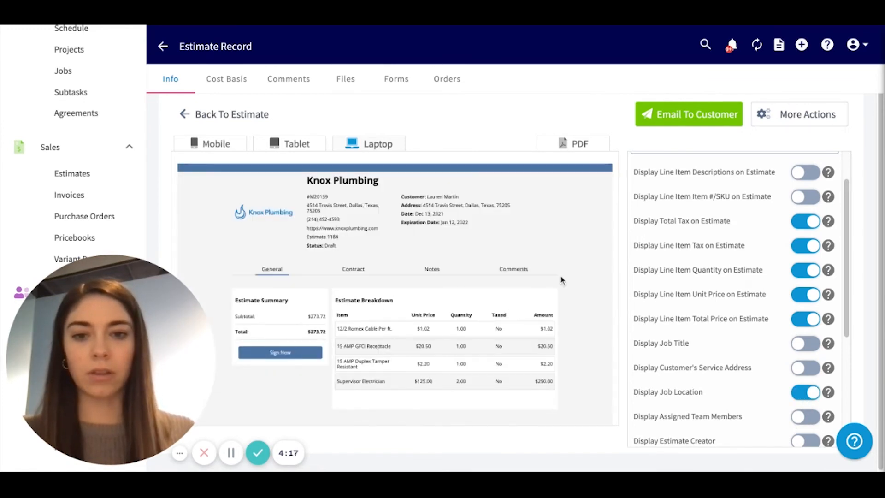
- Change the estimate's theme to "FieldPulse Fresh Cut Grass"
scroll(776, 233, up, 1)
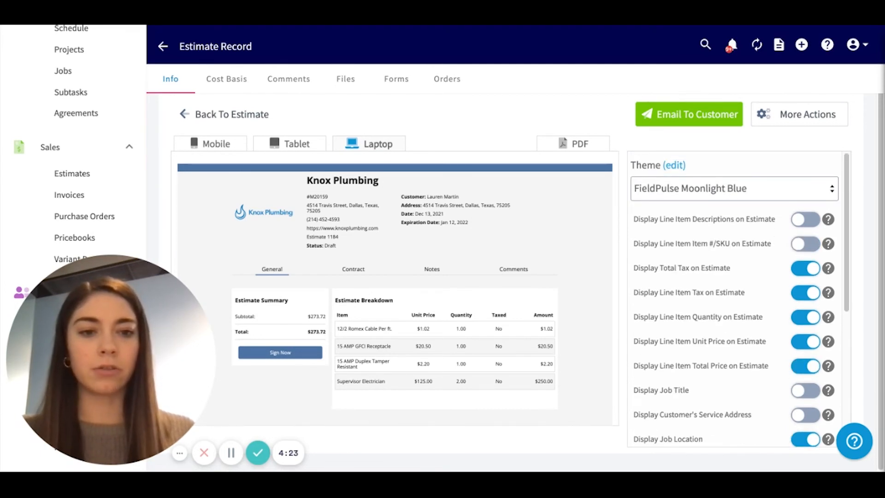
click(723, 226)
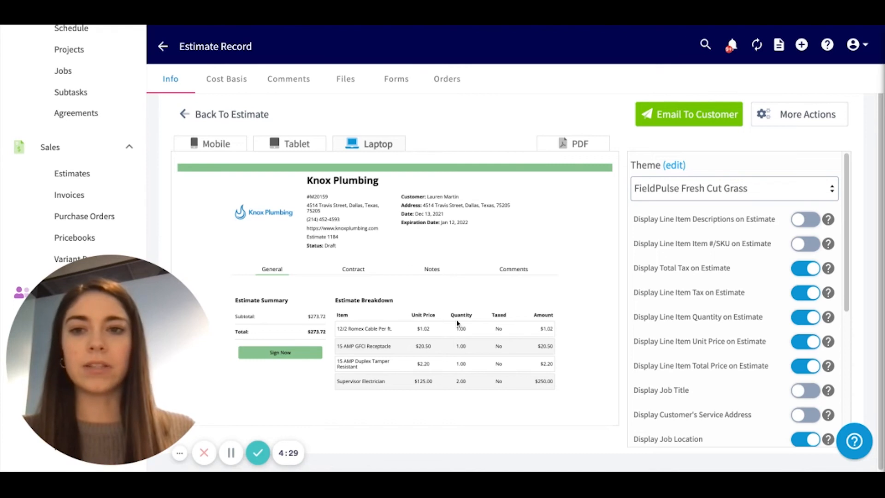
- Start an email of the estimate to the customer, keeping the default message body, and include a signature request
click(690, 117)
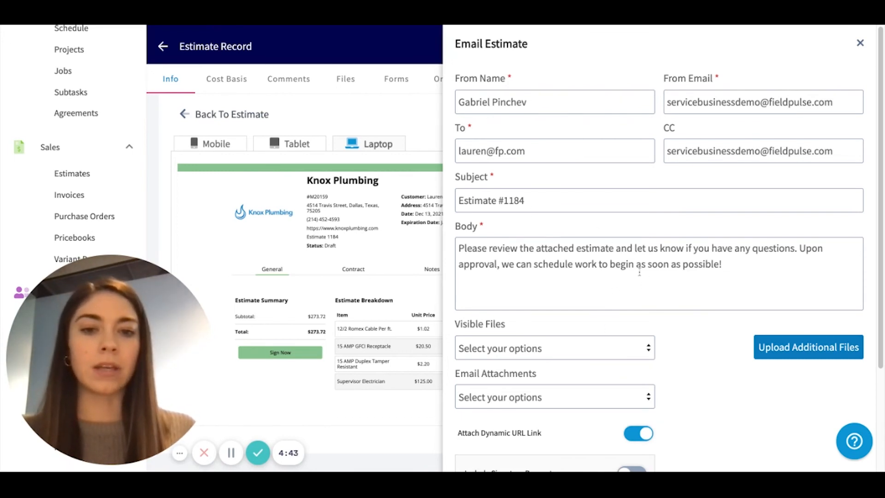
click(764, 269)
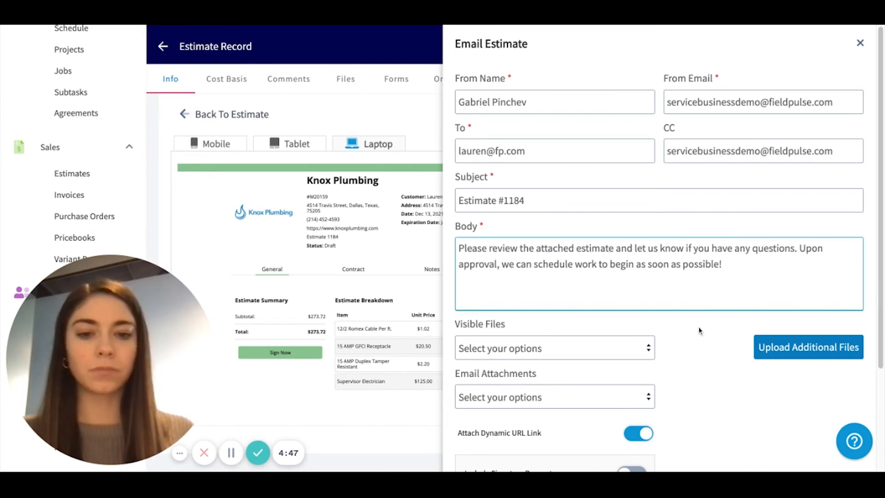
scroll(700, 330, down, 2)
scroll(707, 275, down, 1)
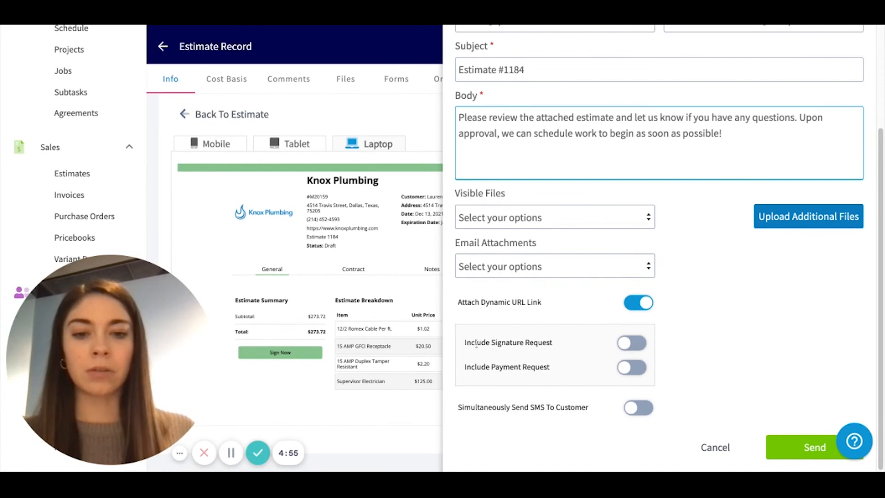
click(623, 348)
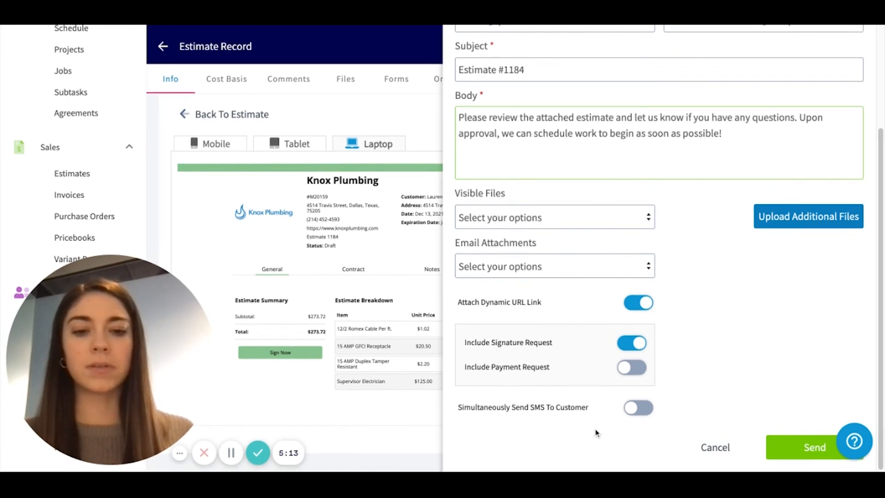
- Enable the simultaneous SMS to the customer with the text "Hello, please sign and accept the estimate!" and send the estimate
click(634, 414)
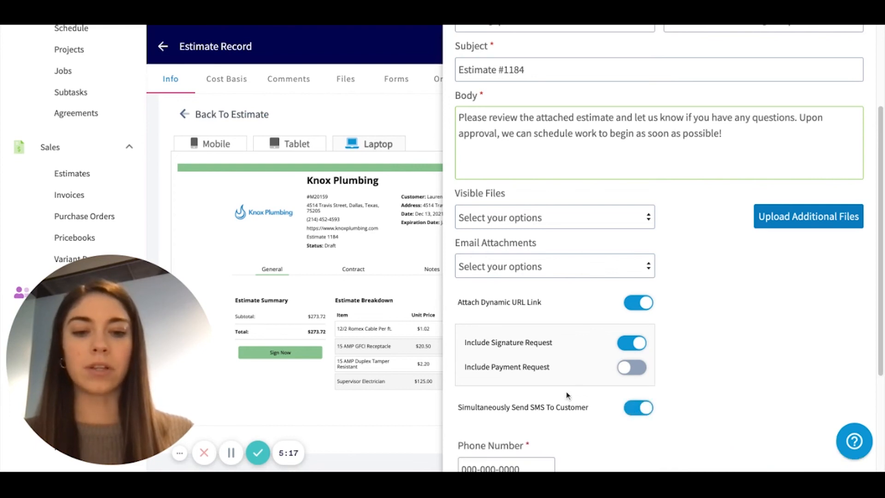
scroll(567, 395, down, 3)
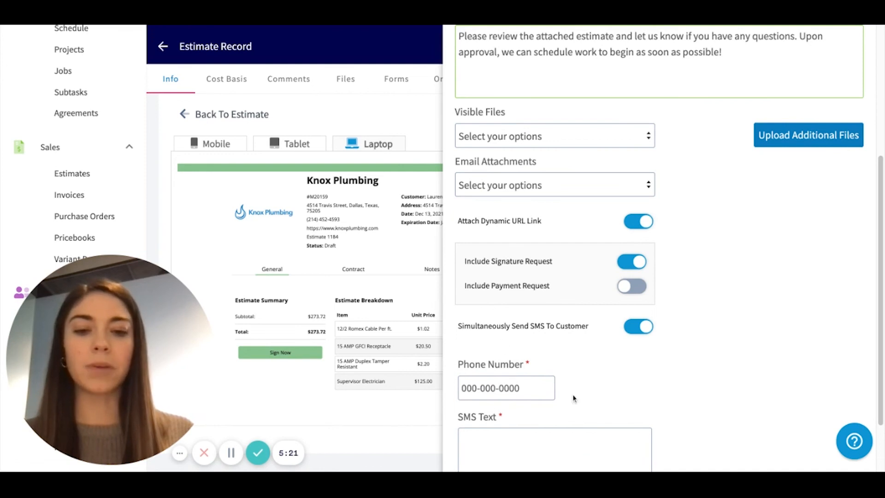
scroll(573, 395, down, 2)
click(523, 382)
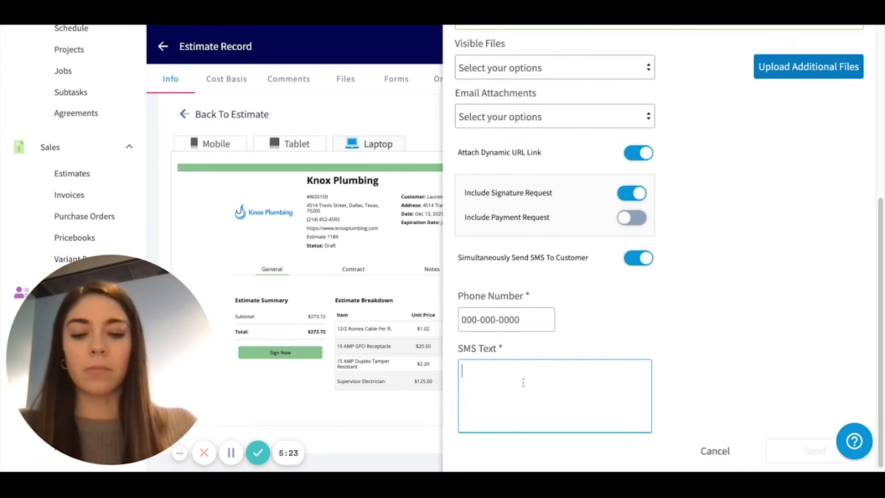
text(Hello, please sign and accept the estimate!)
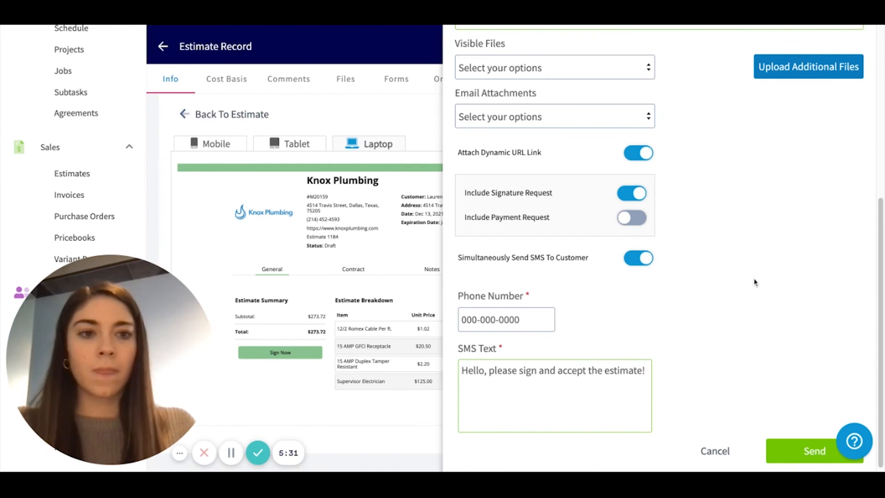
click(791, 454)
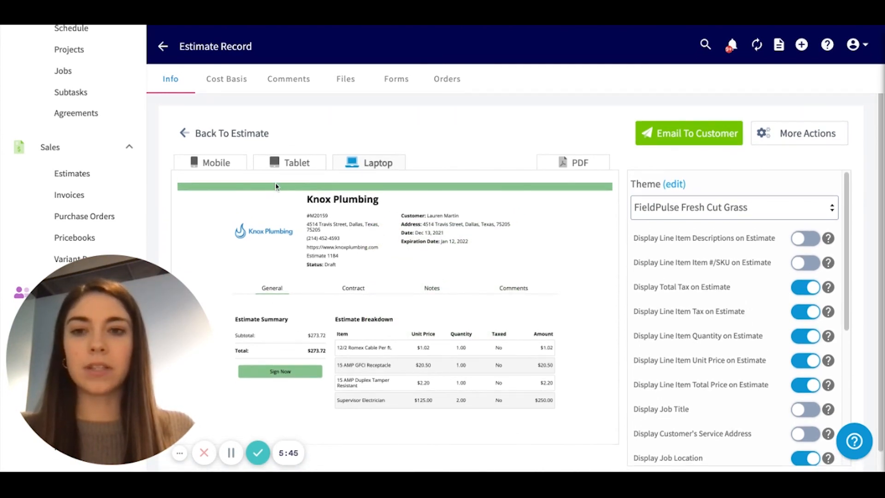
- Return to the estimate's main information and change its status to Accepted
click(177, 82)
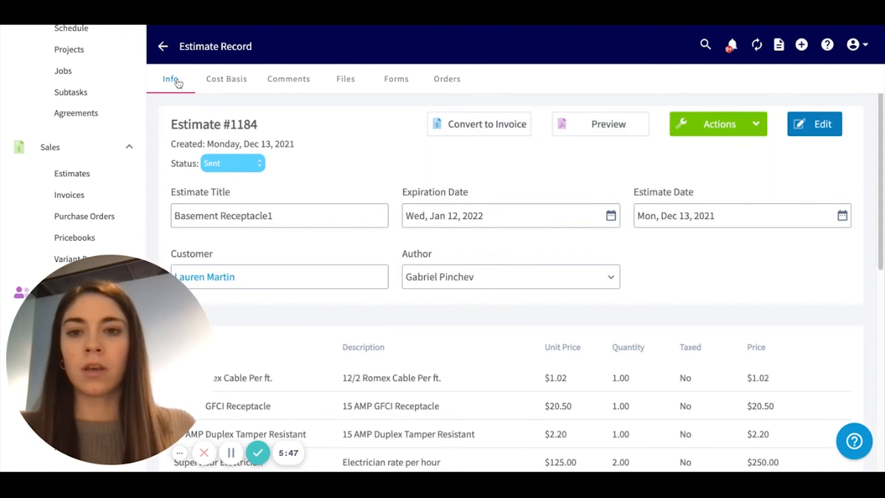
scroll(378, 176, down, 1)
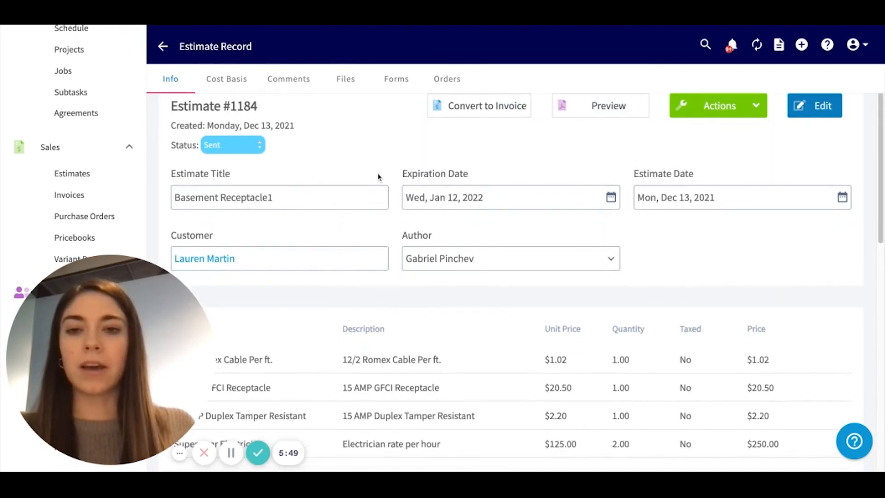
click(229, 147)
click(231, 160)
scroll(357, 155, up, 1)
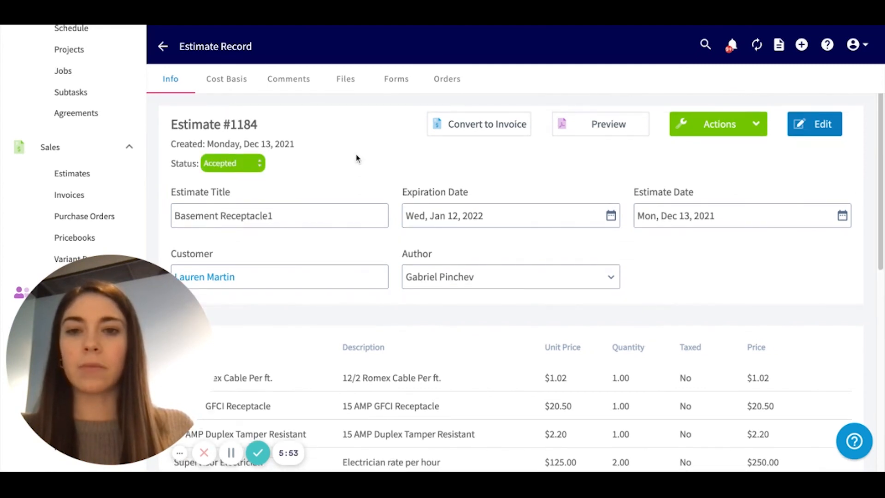
- Check the files attached to the estimate for its PDF copy, and return to the estimate's main information
click(344, 80)
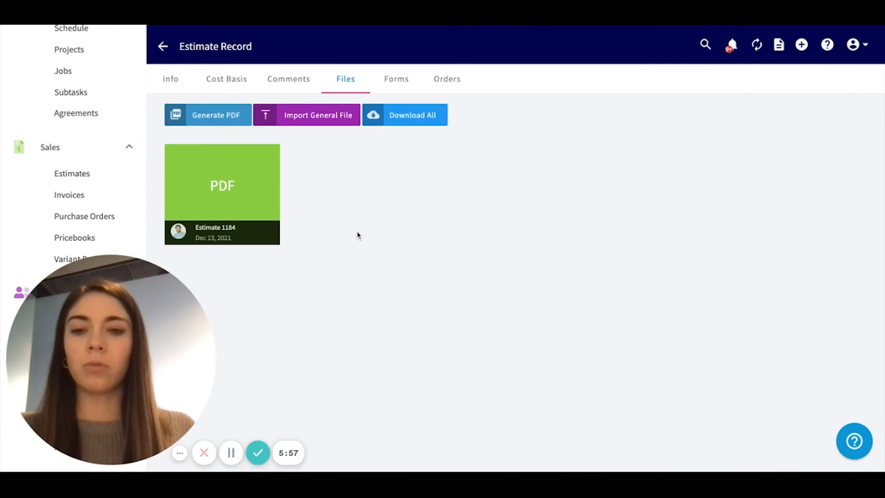
click(171, 84)
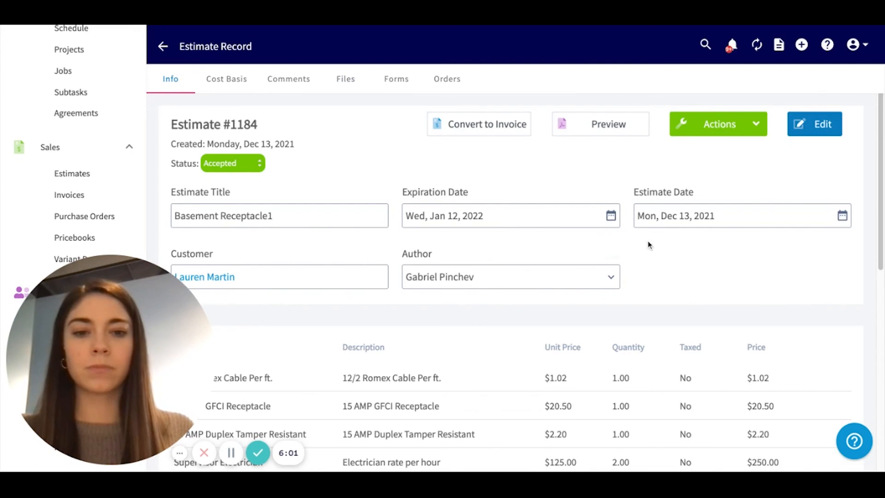
scroll(442, 412, down, 1)
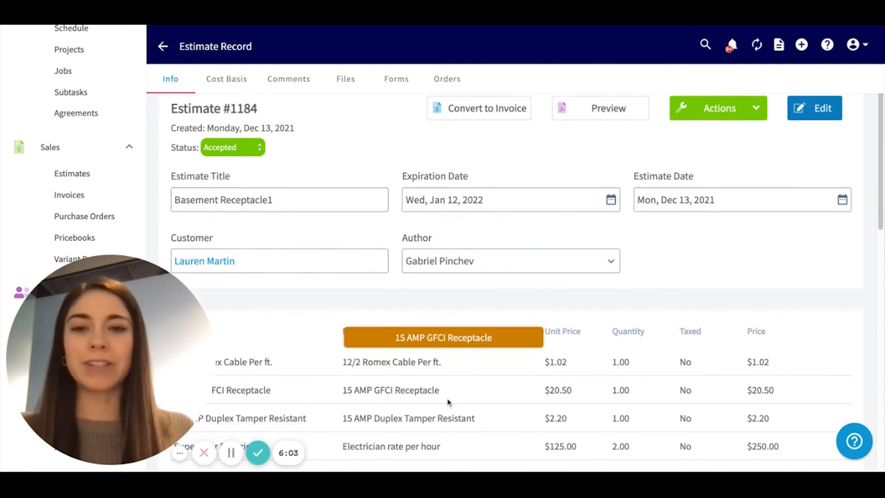